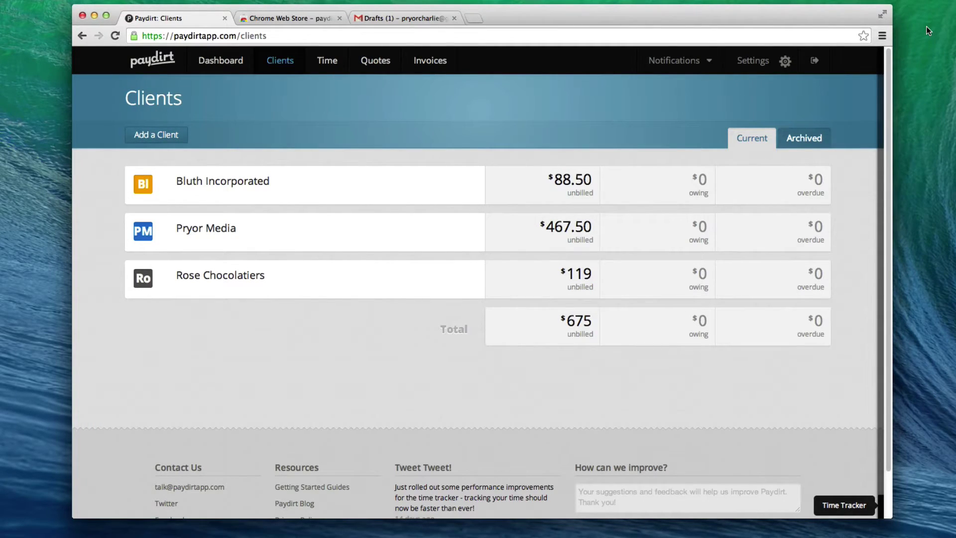
Install the Paydirt Time Tracker extension from the Chrome Web Store
click(299, 20)
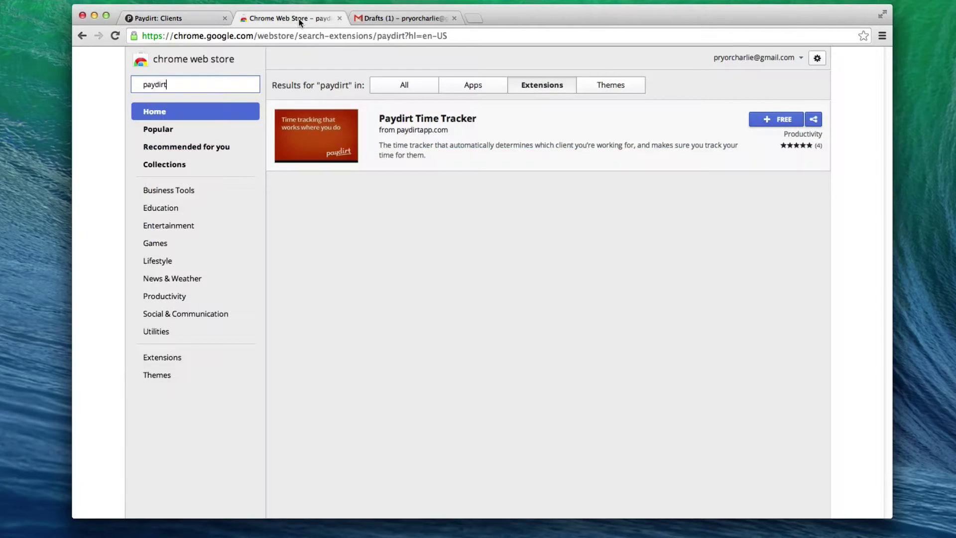
click(570, 132)
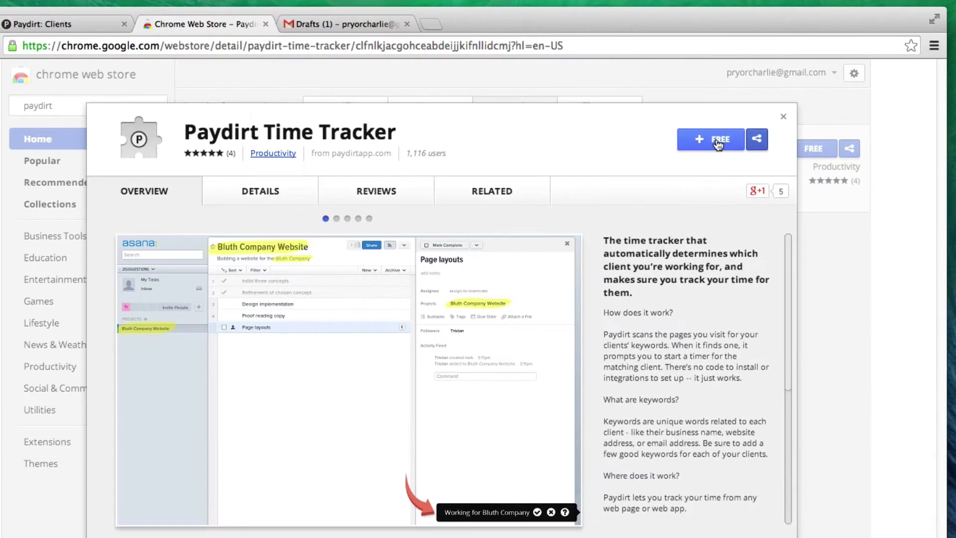
click(677, 111)
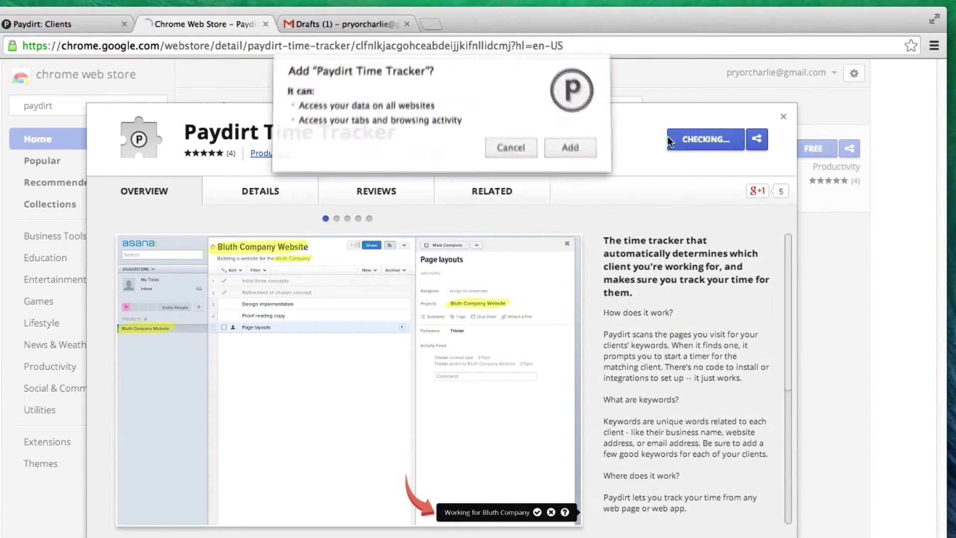
click(570, 148)
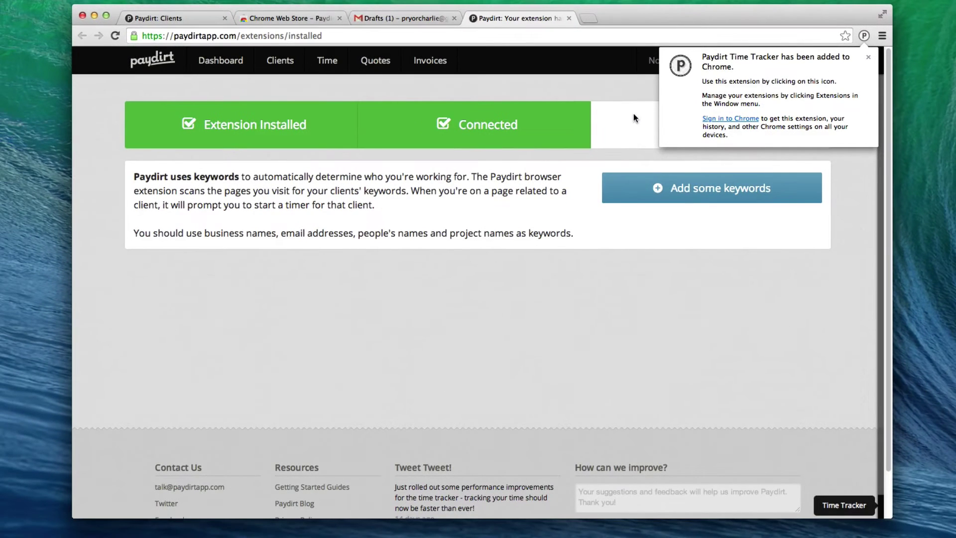
Dismiss the 'added to Chrome' notice and show the keyword lists for each client
click(616, 95)
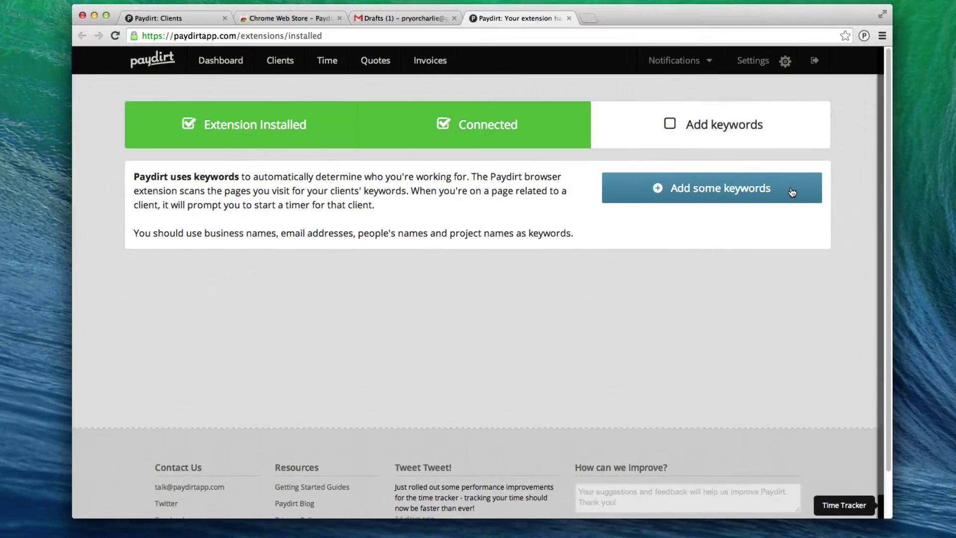
click(792, 193)
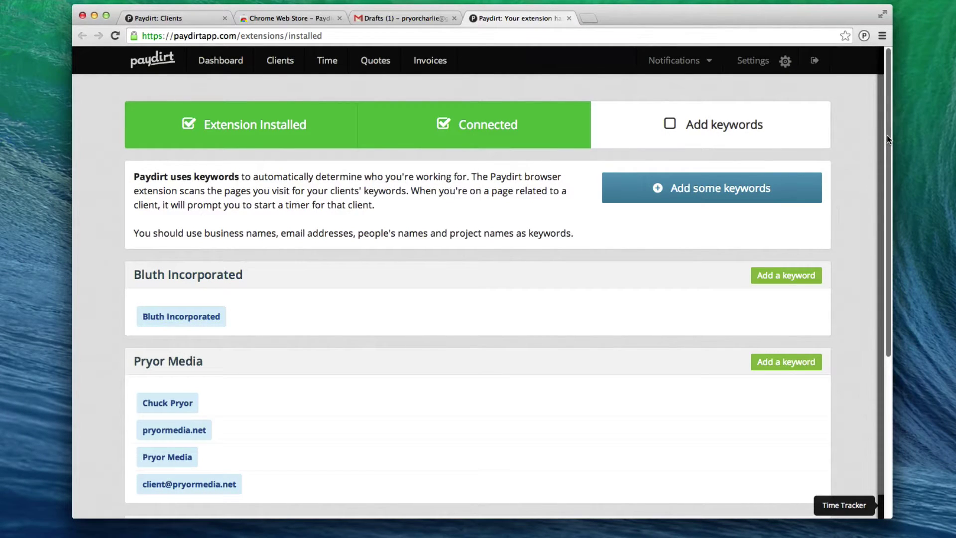
drag(889, 138, 889, 173)
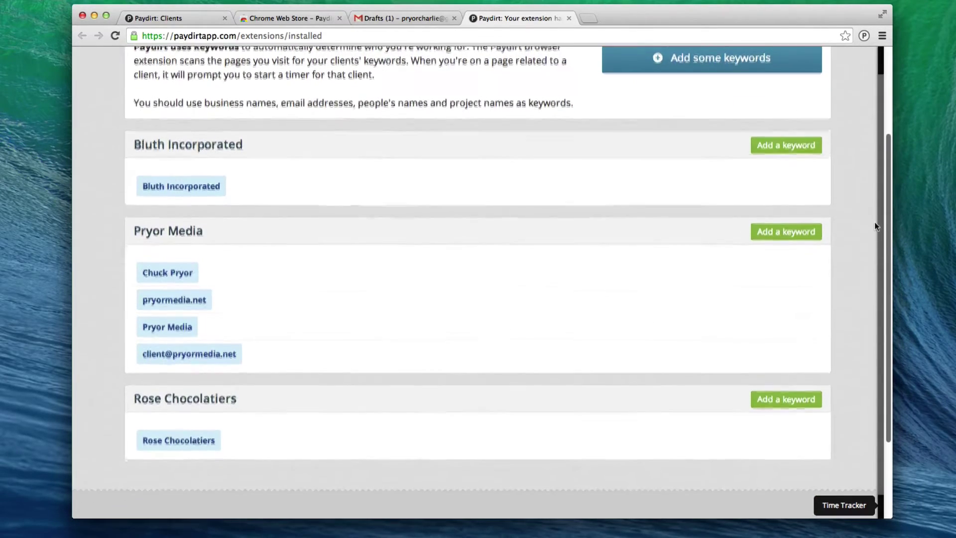
mouse_move(890, 173)
mouse_down()
mouse_move(875, 231)
mouse_move(874, 212)
mouse_up()
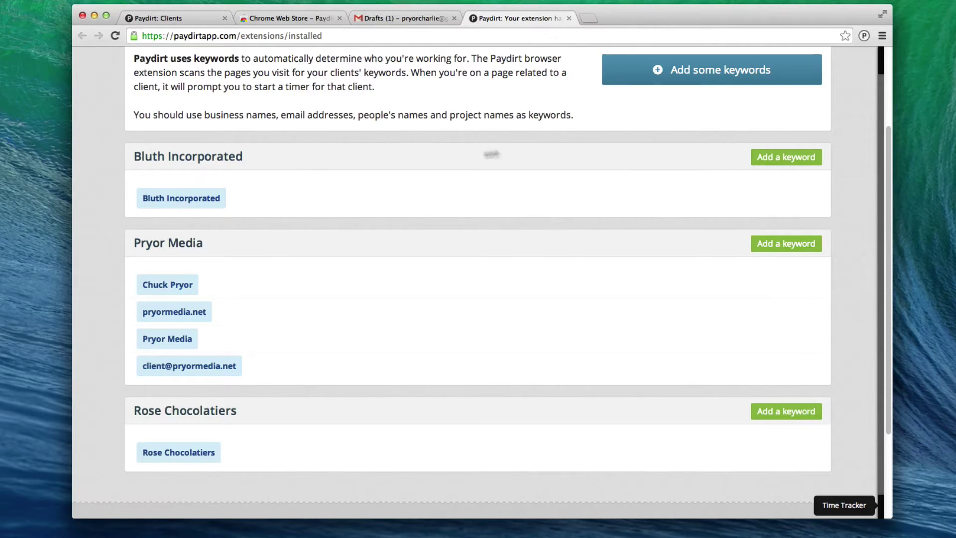
Add bluth, a contact email and bluthco.com as Bluth Incorporated keywords, then return to Gmail
click(793, 160)
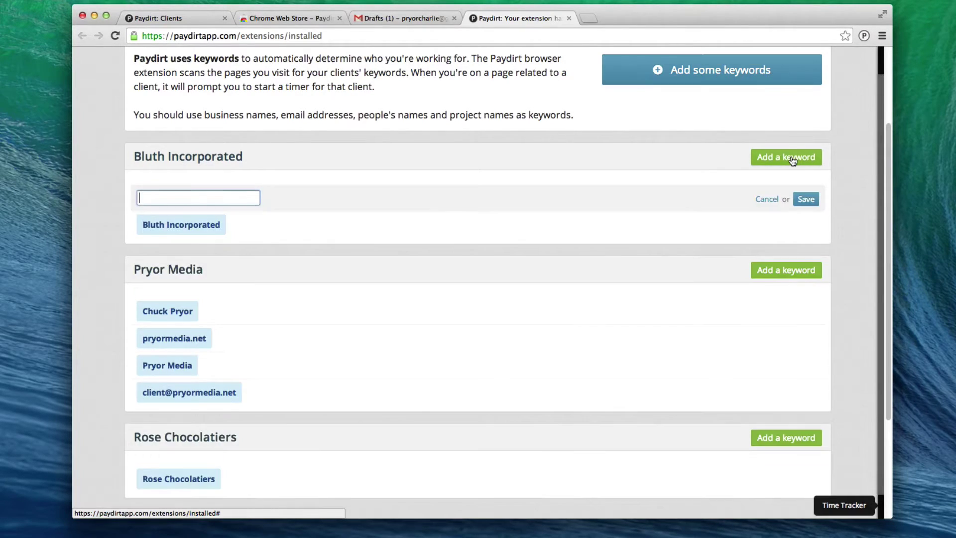
text(bluth)
click(799, 199)
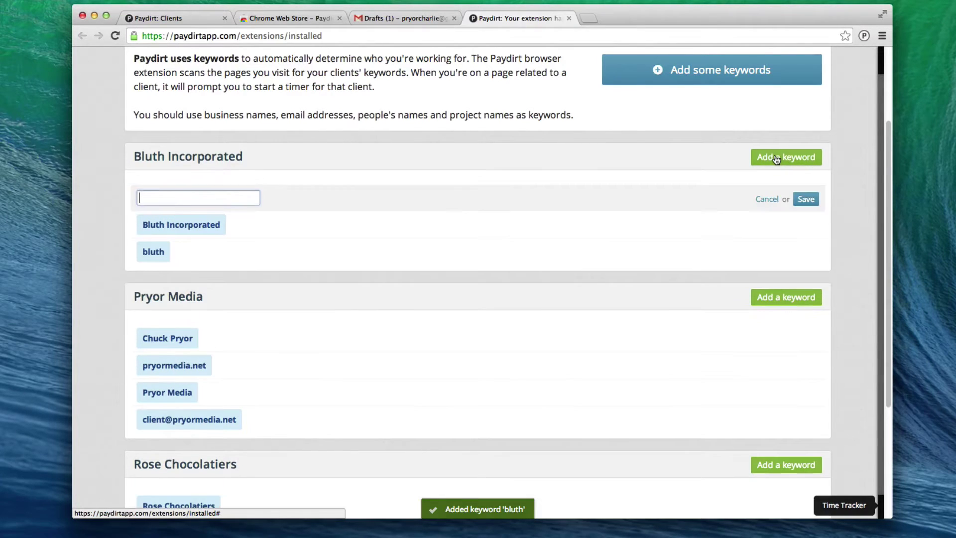
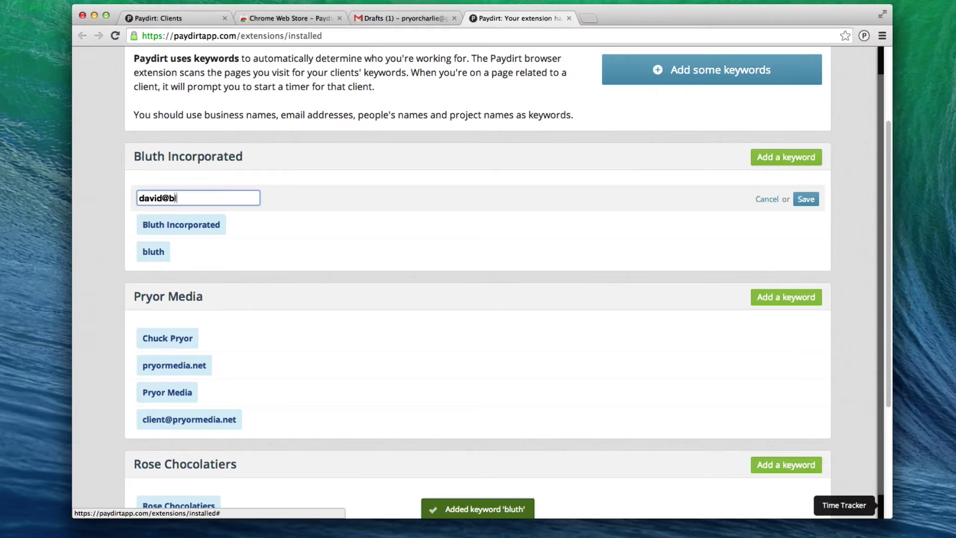
click(806, 196)
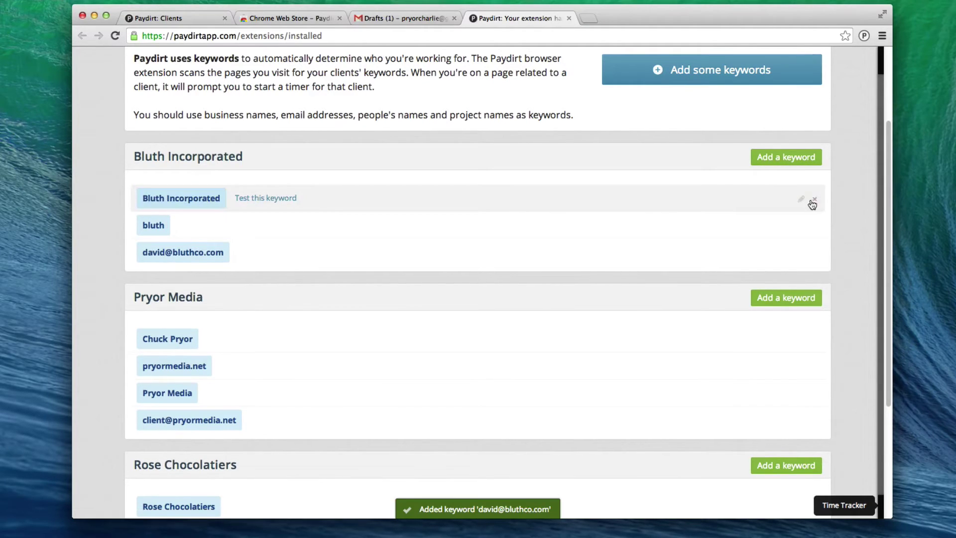
click(790, 158)
text(bluth)
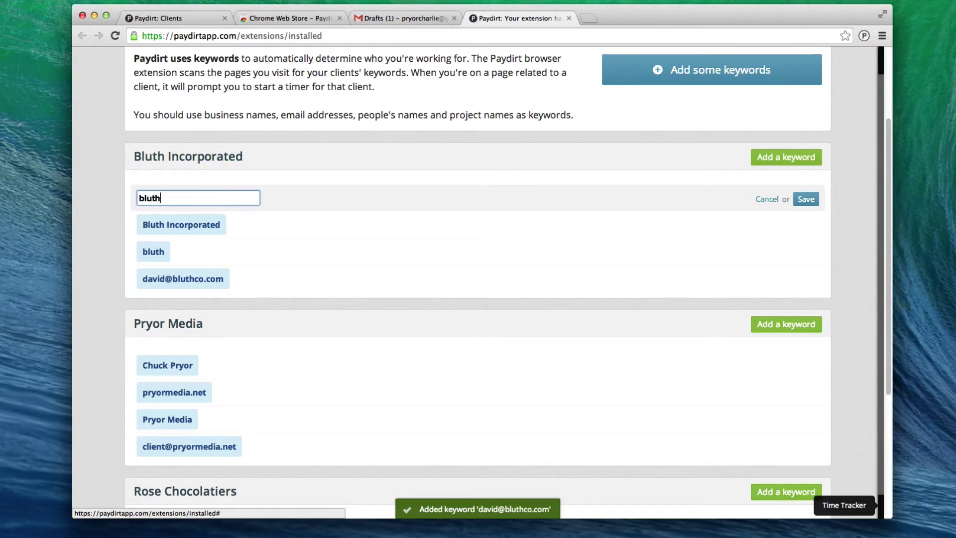
text(co.com)
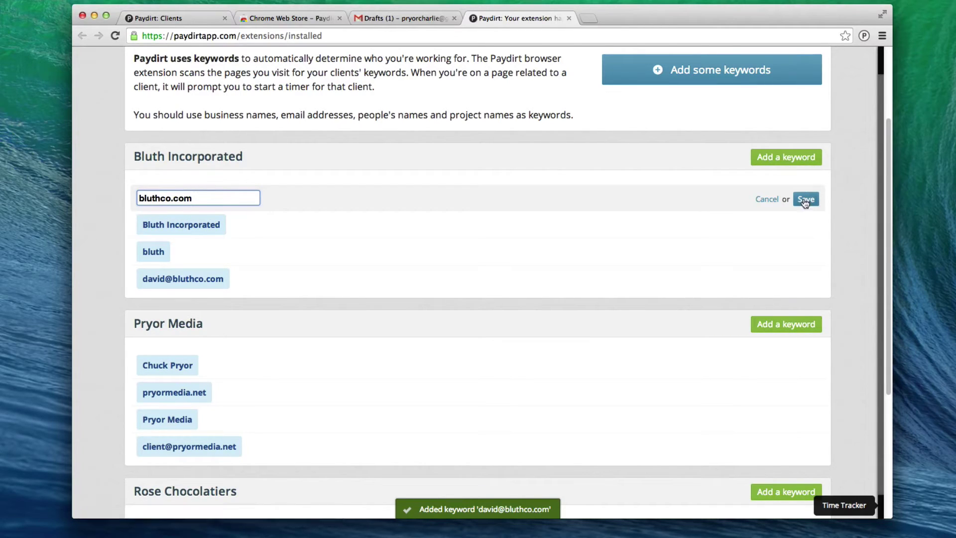
click(806, 200)
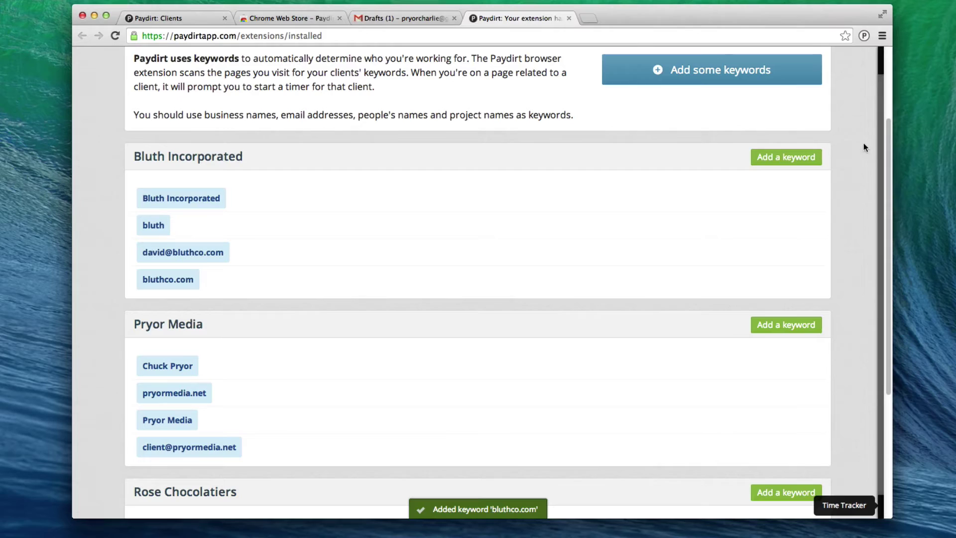
click(404, 18)
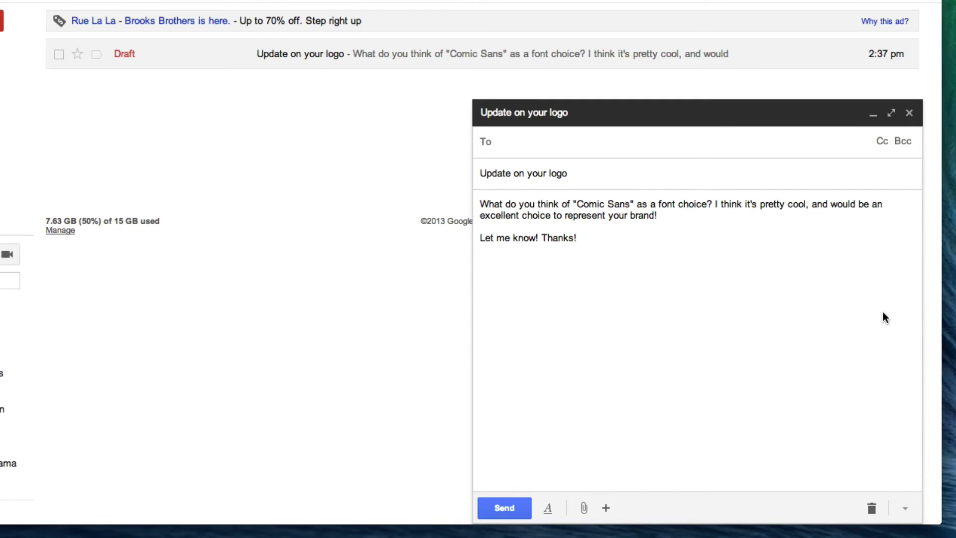
text(bluth)
Address the 'Update on your logo' draft to bluth and confirm working for Bluth Incorporated
click(726, 227)
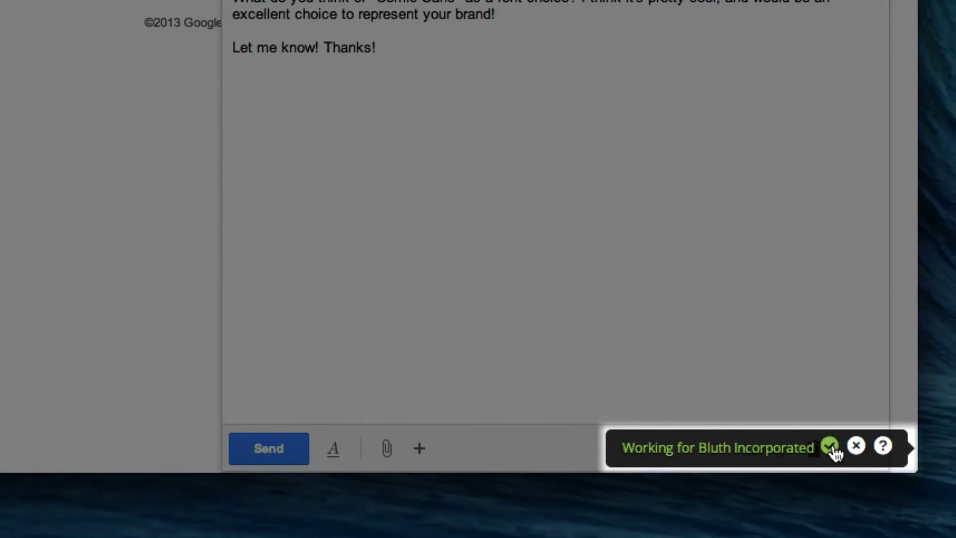
click(831, 449)
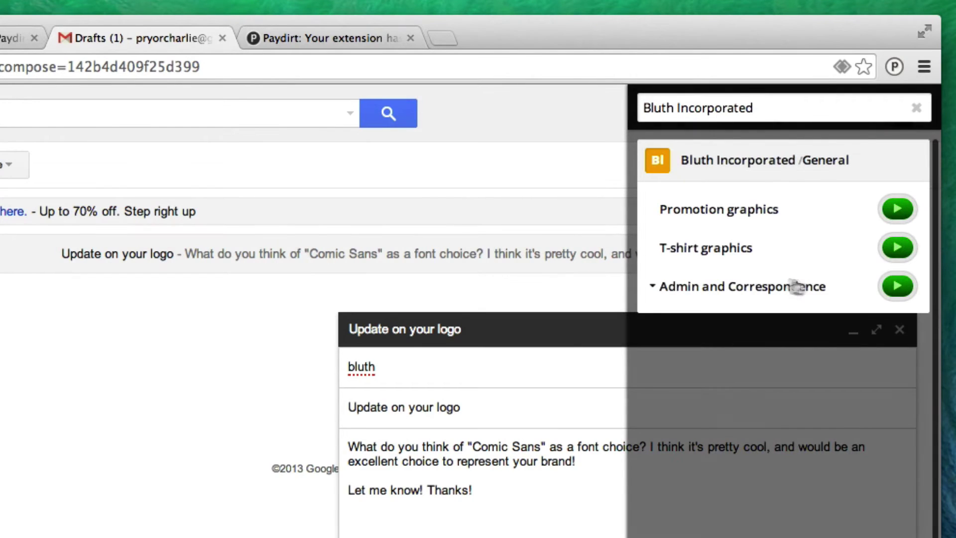
Start timing the Admin and Correspondence task from the Paydirt panel in Gmail
click(899, 288)
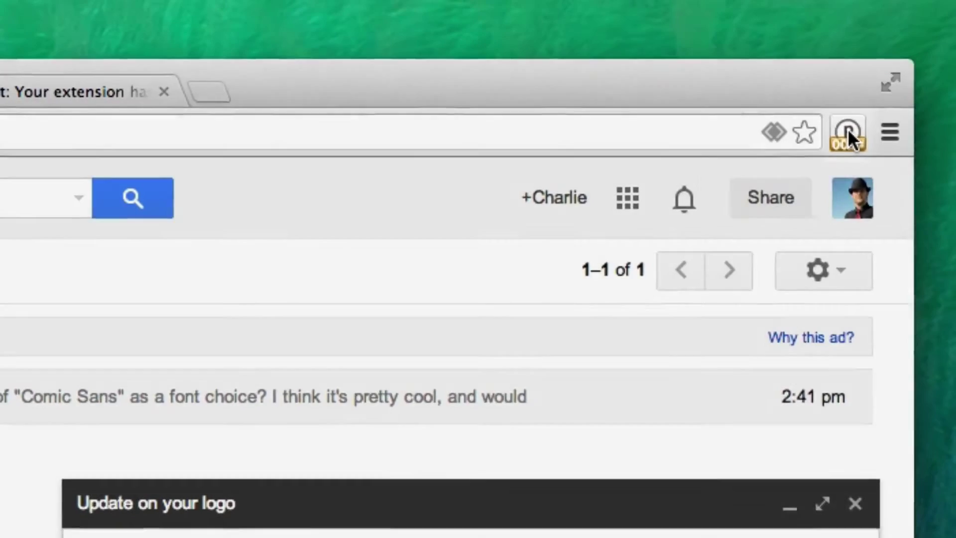
Open the Paydirt popup showing the timer: 26 seconds, started 2:41pm, $50/hr
click(848, 129)
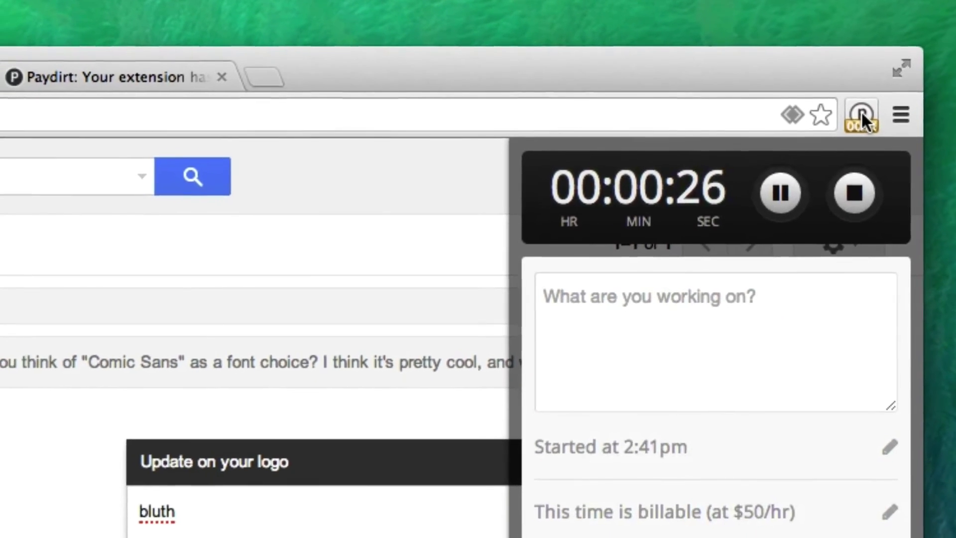